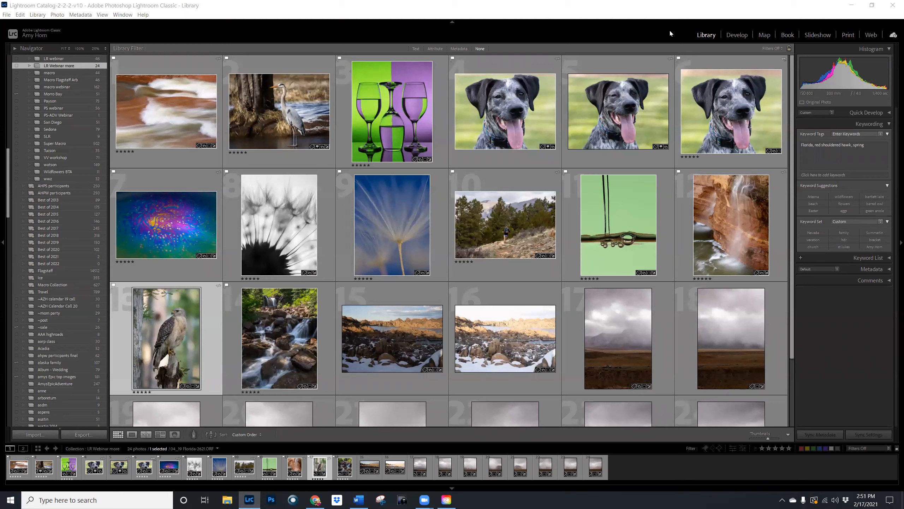
# - Review the Lightroom Sync preferences, including the storage location for synced images, and check the cloud sync status
pyautogui.click(21, 15)
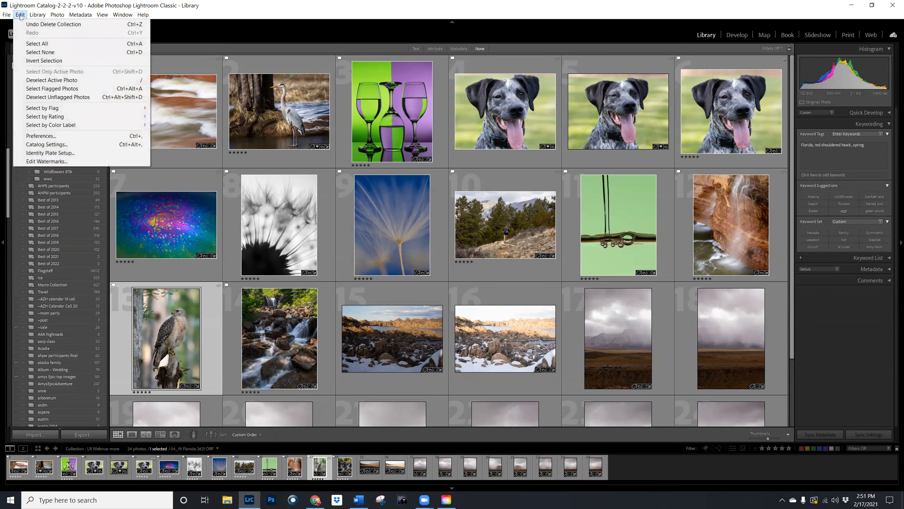
pyautogui.click(42, 136)
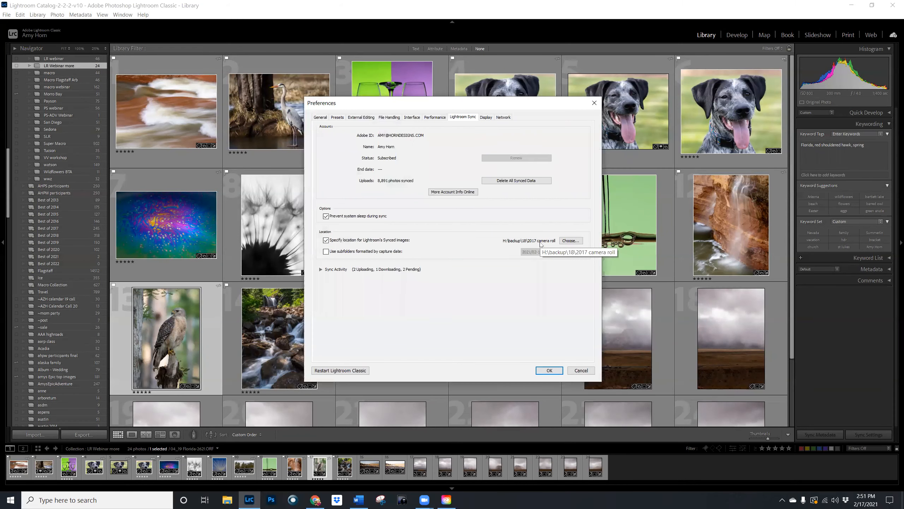
pyautogui.click(548, 371)
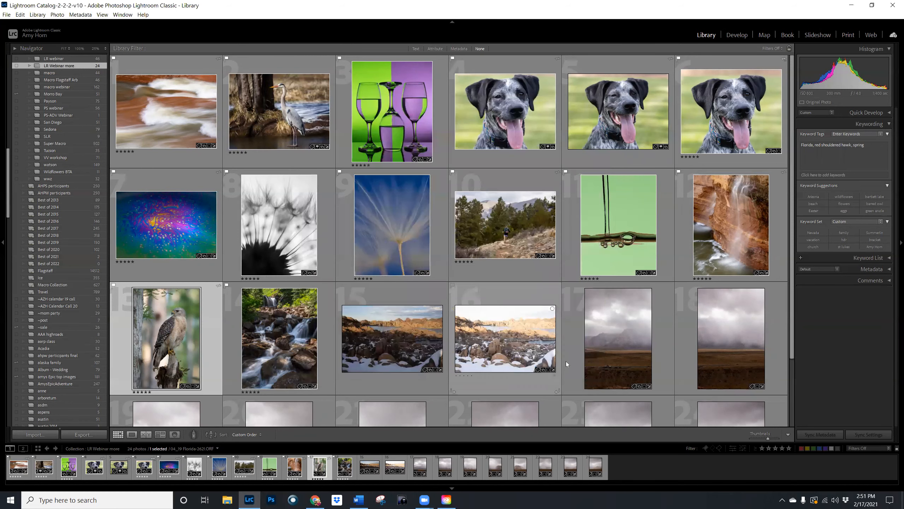
pyautogui.click(891, 37)
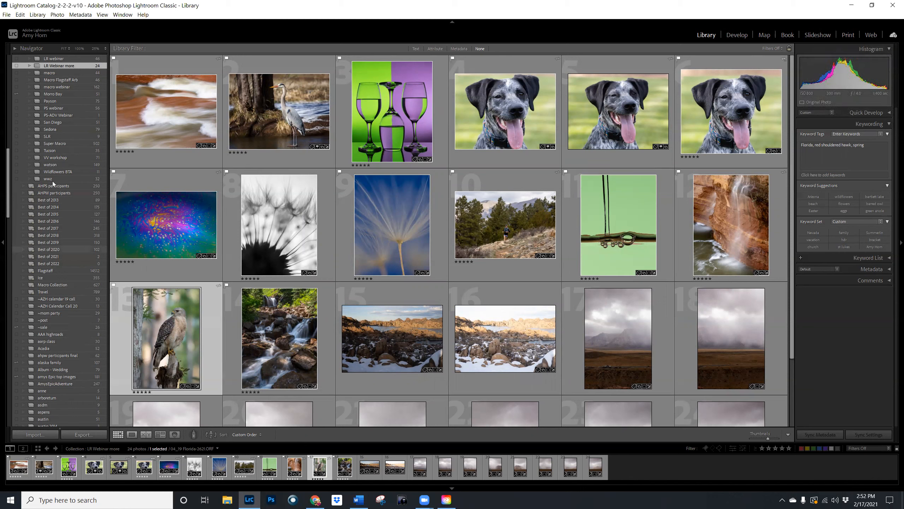
# - Create a collection named "animals" outside any collection set, set as the target collection and synced with Lightroom
pyautogui.scroll(5, 66, 134)
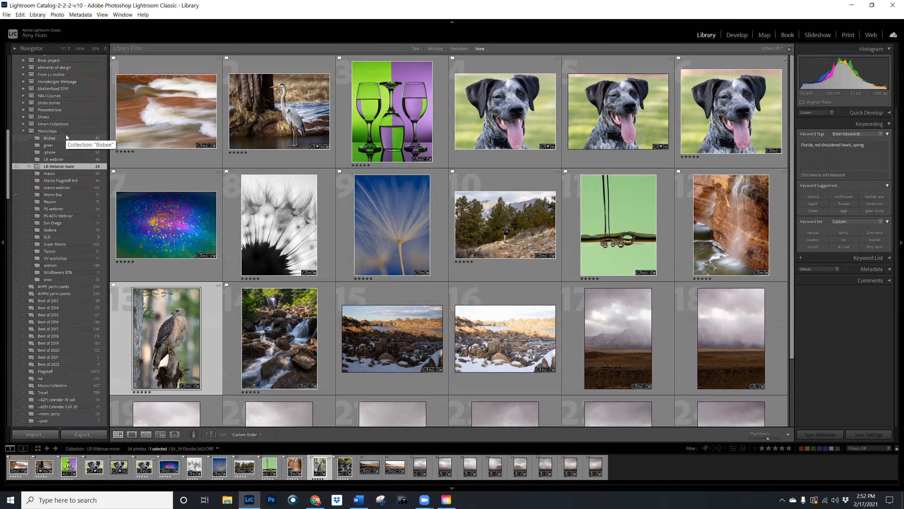
pyautogui.scroll(10, 66, 135)
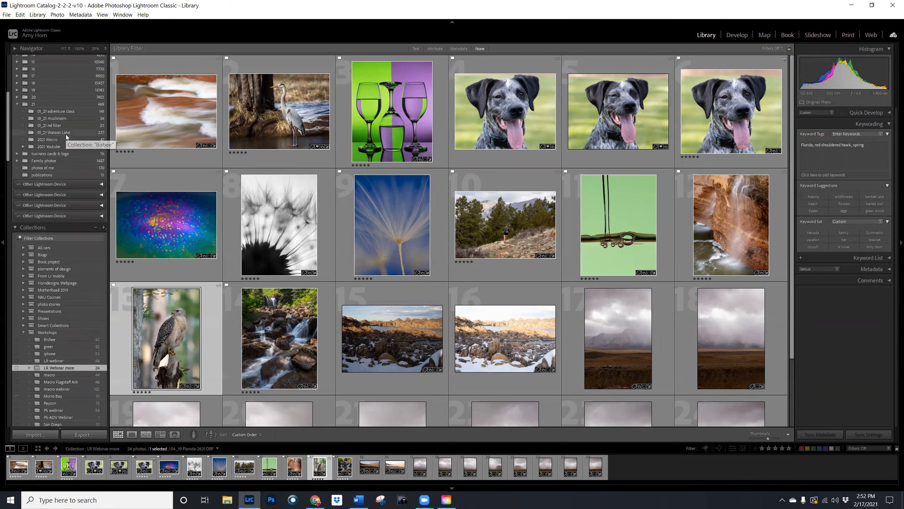
pyautogui.click(103, 228)
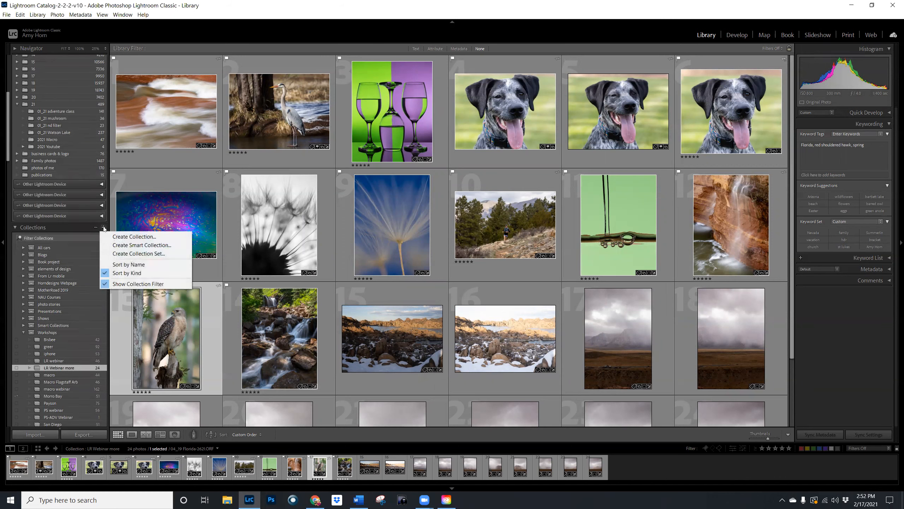
pyautogui.click(132, 237)
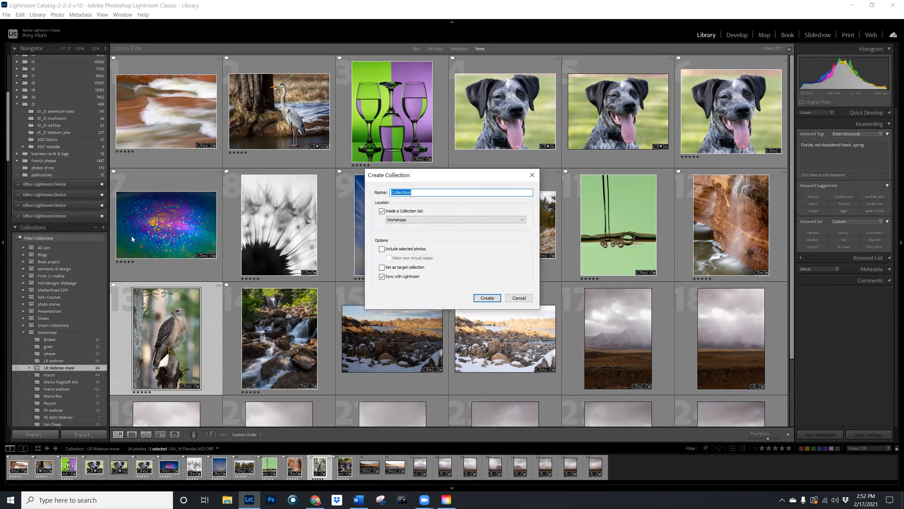
pyautogui.write('animals')
pyautogui.click(382, 212)
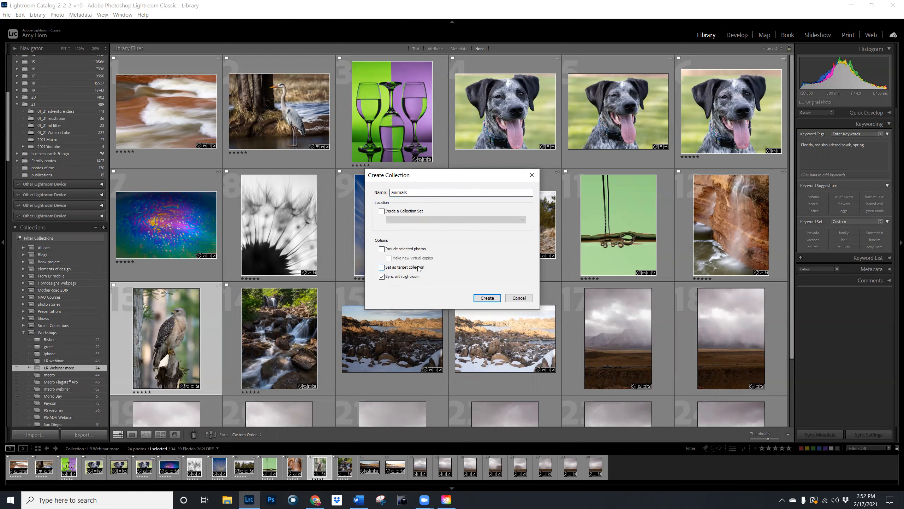
pyautogui.click(382, 267)
pyautogui.click(490, 298)
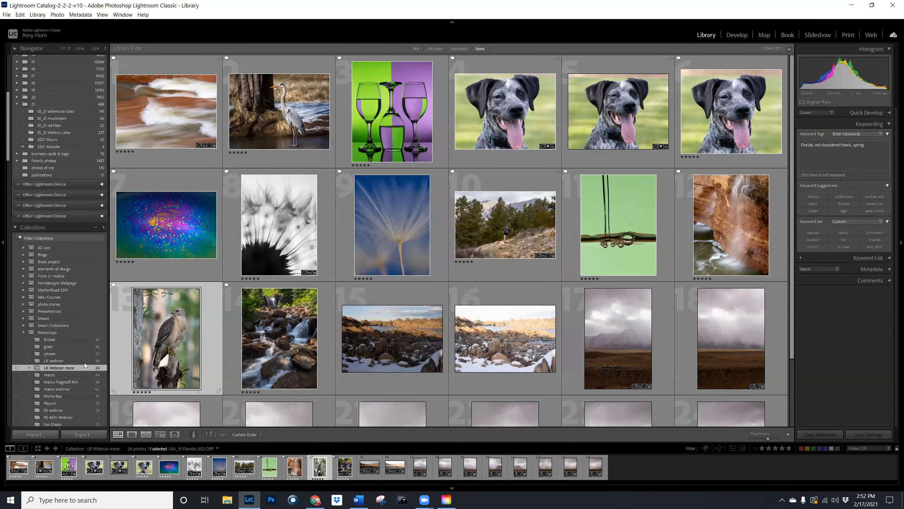
pyautogui.click(3, 240)
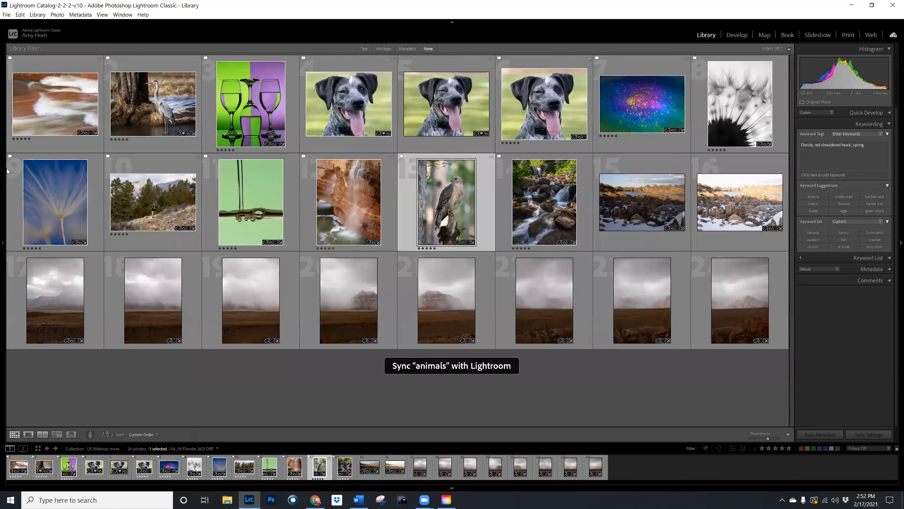
pyautogui.click(2, 247)
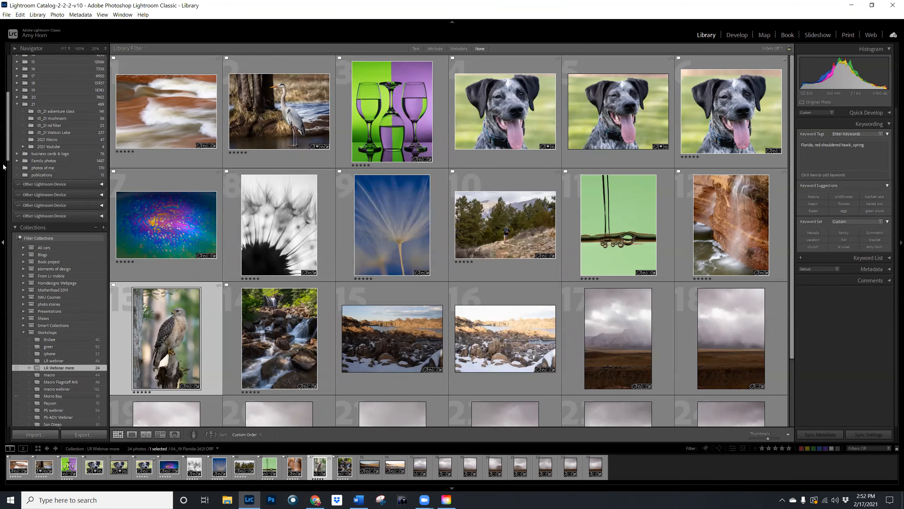
# - Add the hawk photo and the three dog portraits to the animals target collection
pyautogui.moveTo(6, 158); pyautogui.dragTo(6, 234)
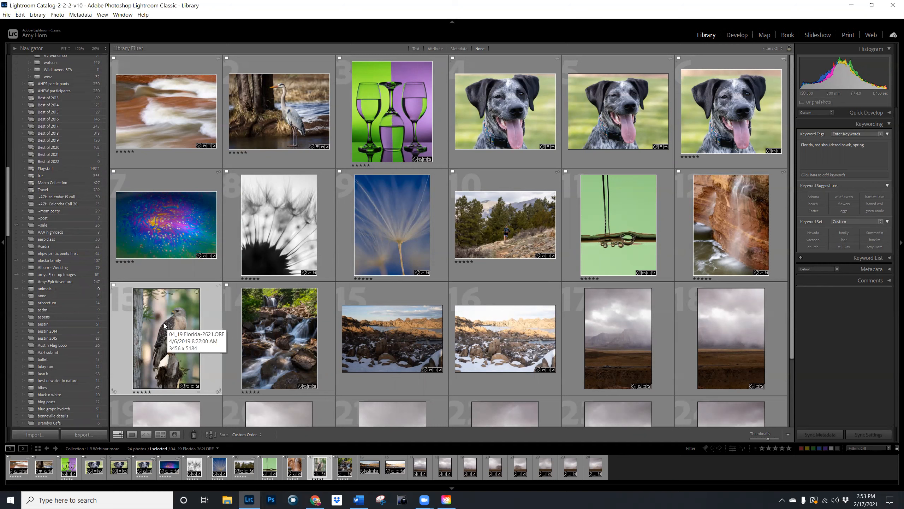
pyautogui.press('b')
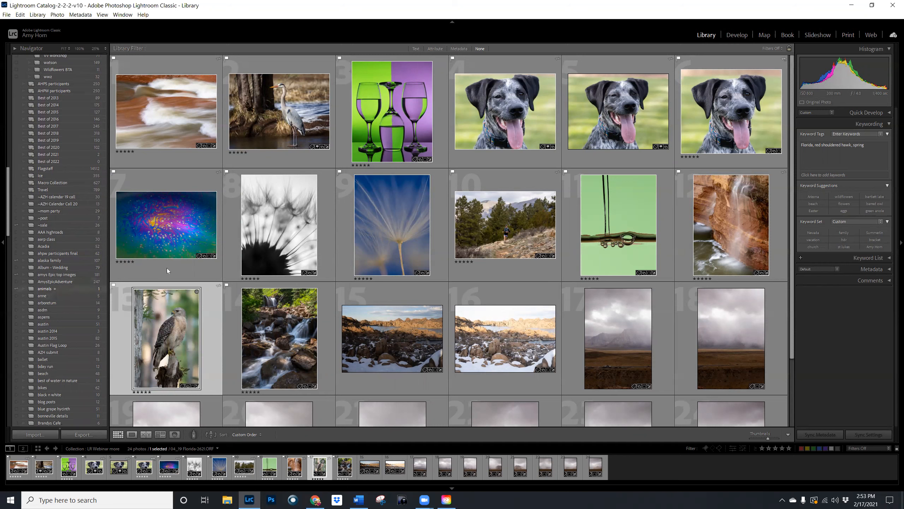
pyautogui.click(503, 115)
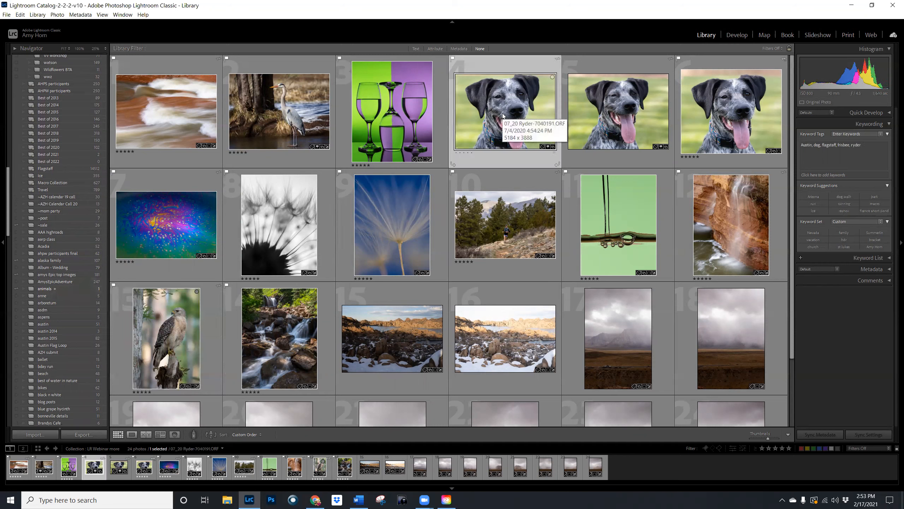
pyautogui.press('b')
pyautogui.click(626, 118)
pyautogui.press('b')
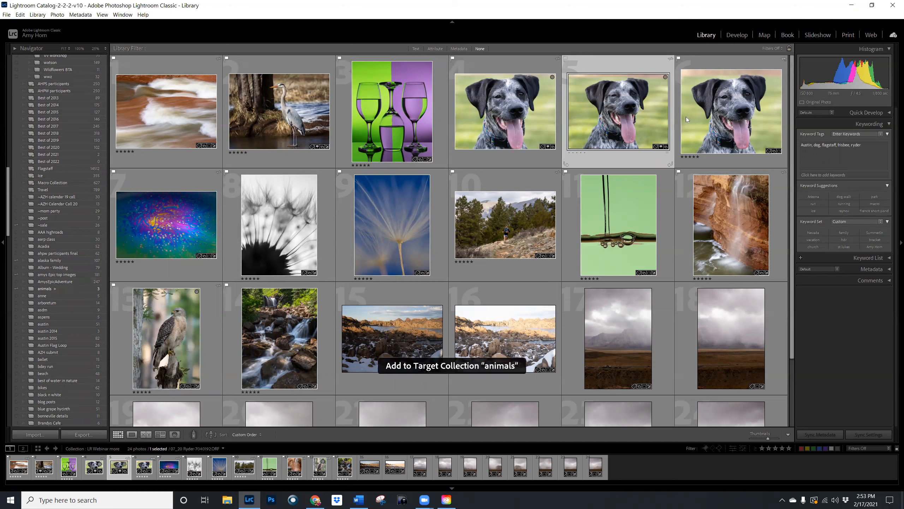
pyautogui.click(687, 119)
pyautogui.moveTo(688, 116); pyautogui.dragTo(53, 286)
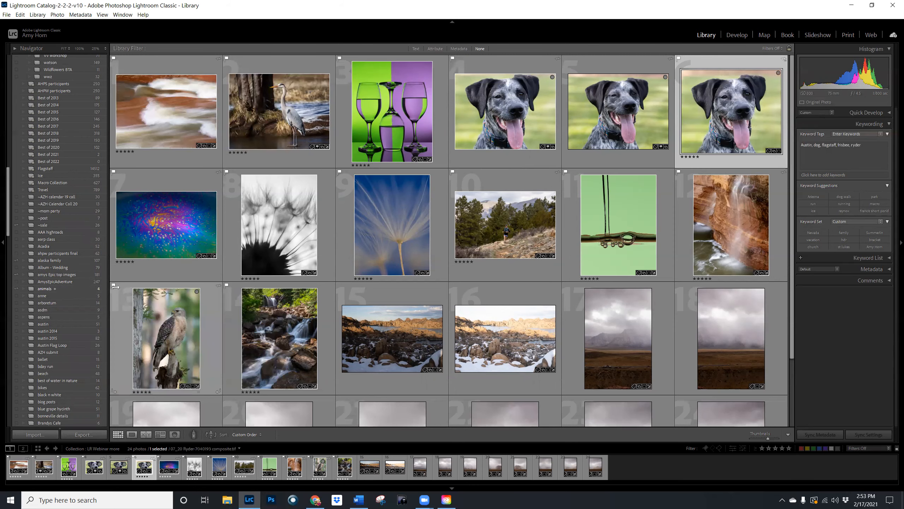
# - Make the animals collection public and view the ~sale collection before returning to animals
pyautogui.click(62, 289)
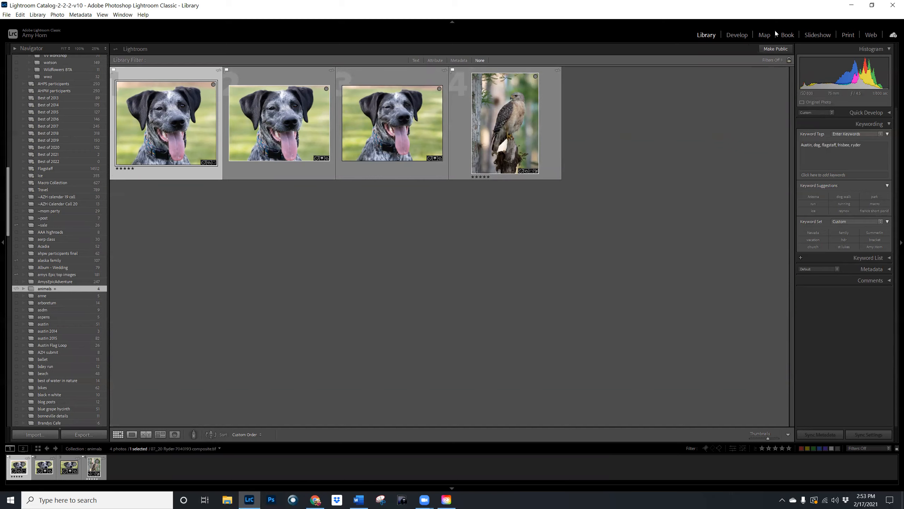
pyautogui.click(779, 50)
pyautogui.click(53, 225)
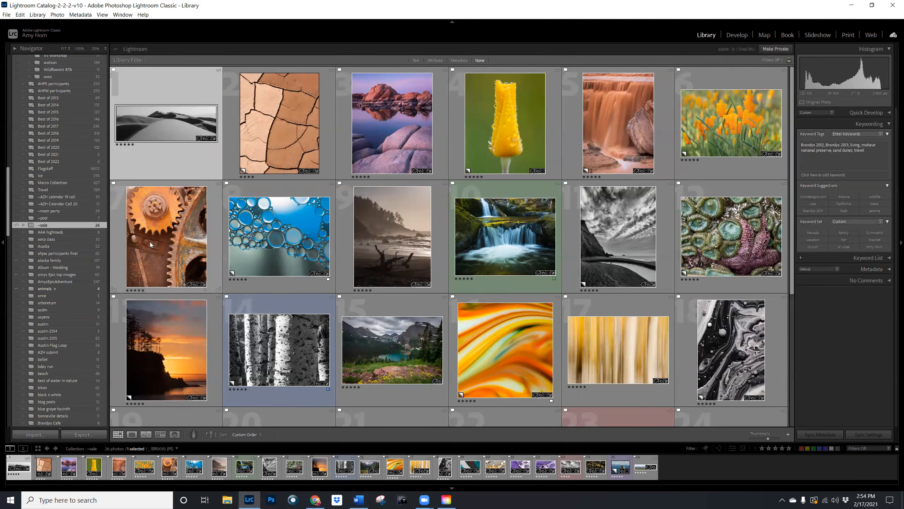
pyautogui.click(65, 290)
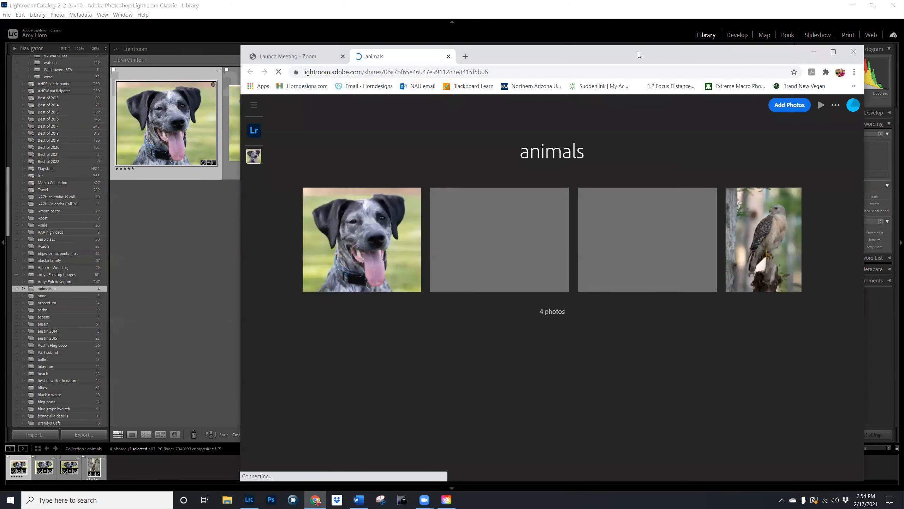
# - Copy the shared animals gallery's web address in Chrome, then minimize the browser to return to Lightroom Classic
pyautogui.moveTo(638, 55); pyautogui.dragTo(554, 20)
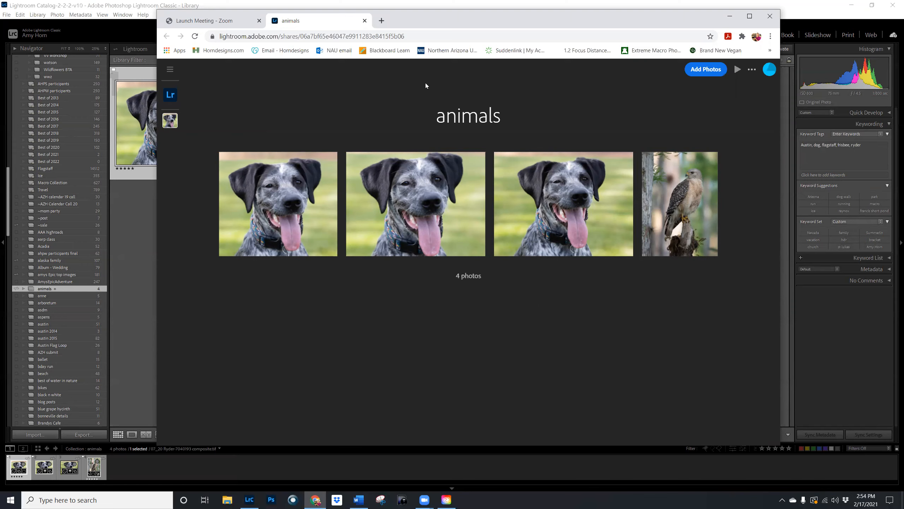
pyautogui.click(319, 36)
pyautogui.rightClick(319, 36)
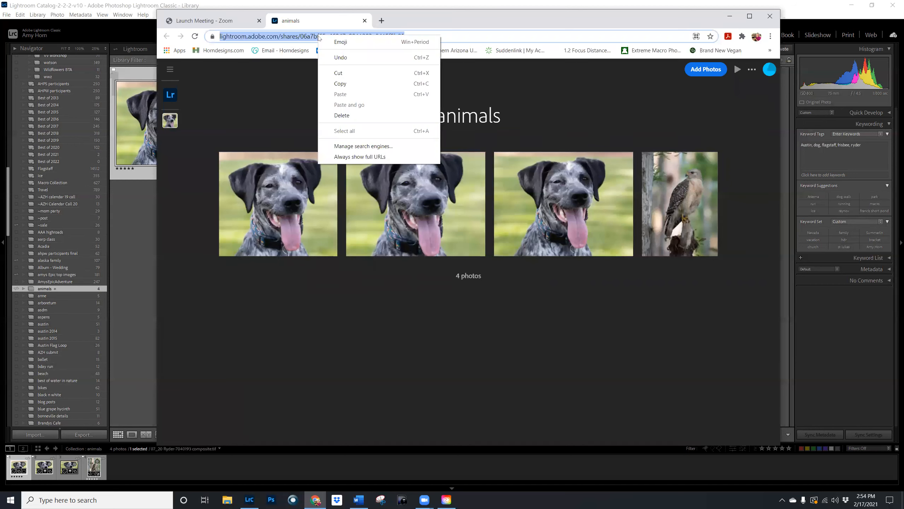
pyautogui.click(341, 84)
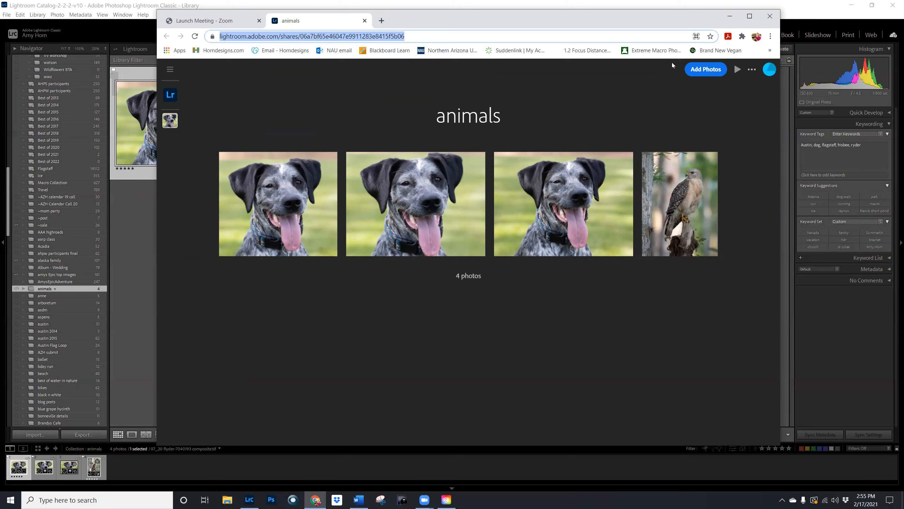
pyautogui.click(730, 17)
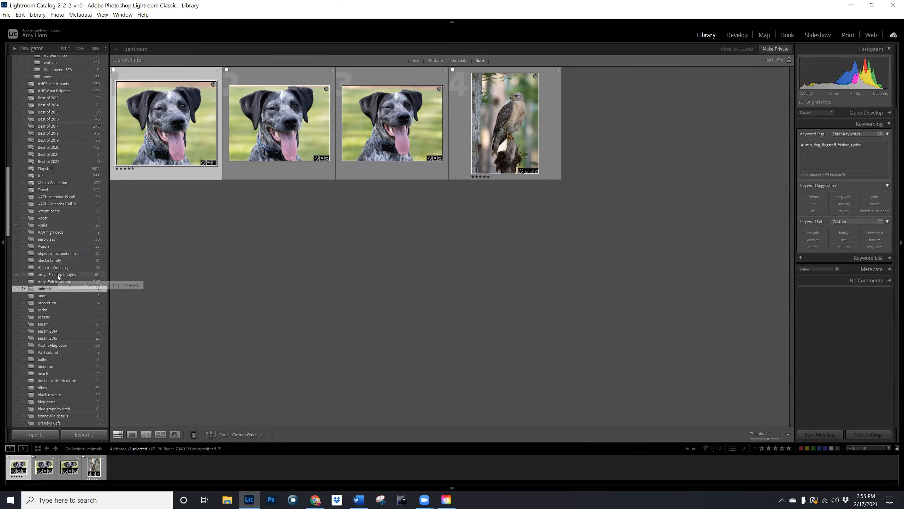
# - Open the public Epic top images collection and look through its photos
pyautogui.click(58, 275)
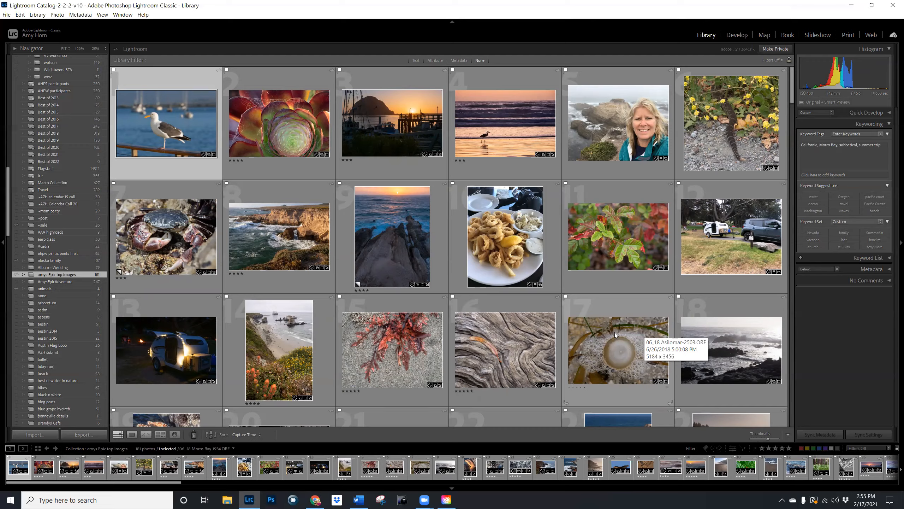
pyautogui.scroll(-5, 615, 332)
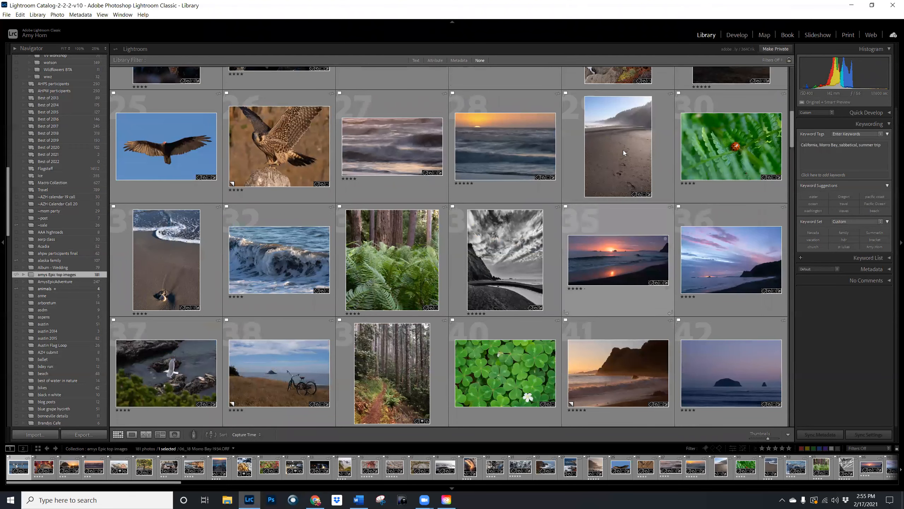